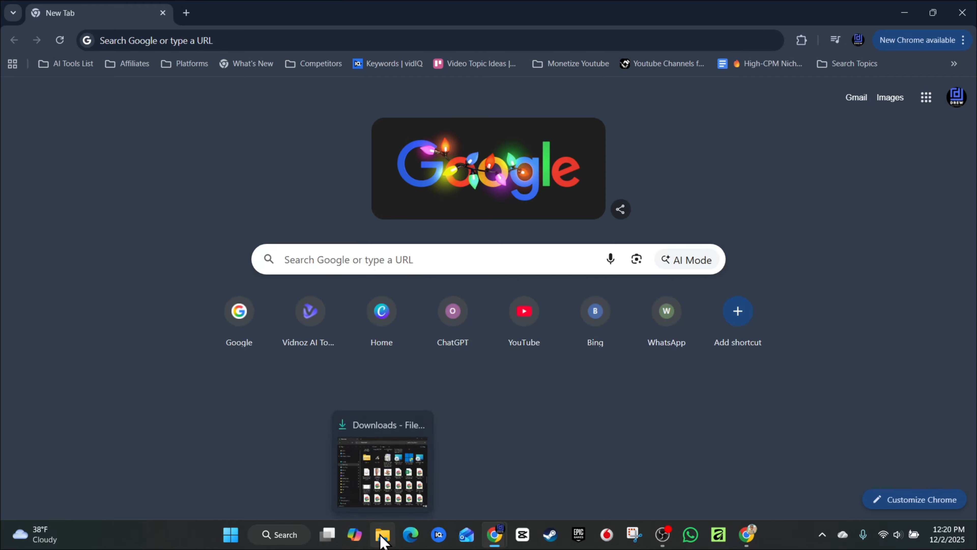
pyautogui.click(382, 534)
pyautogui.click(404, 285)
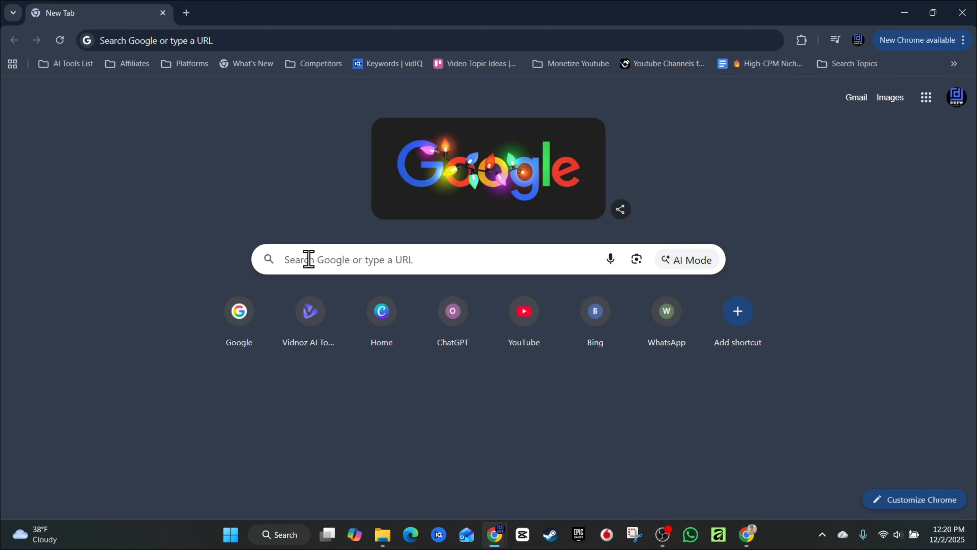
# Step: Search Google for "windows 11 download 25h2" and open Microsoft's Download Windows 11 page
pyautogui.click(313, 260)
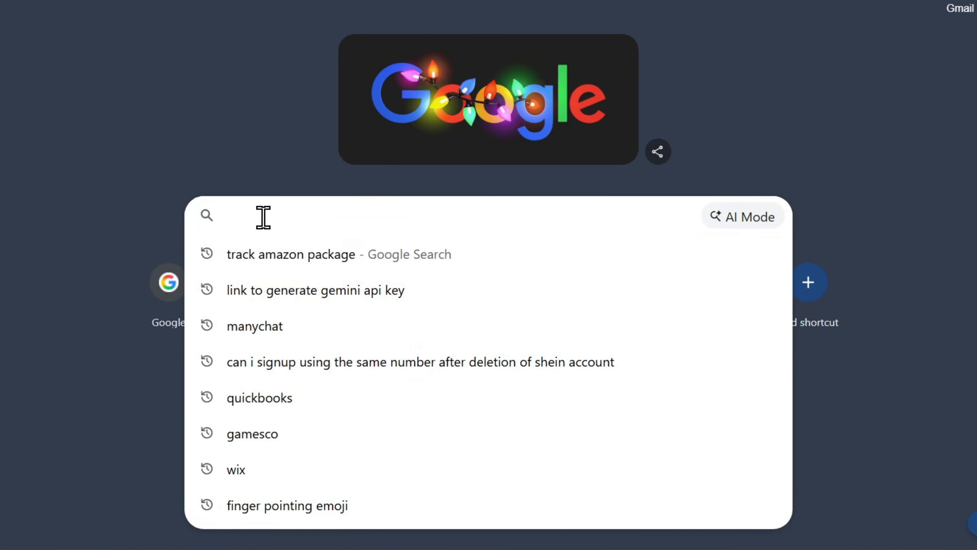
pyautogui.write('window')
pyautogui.press('Down')
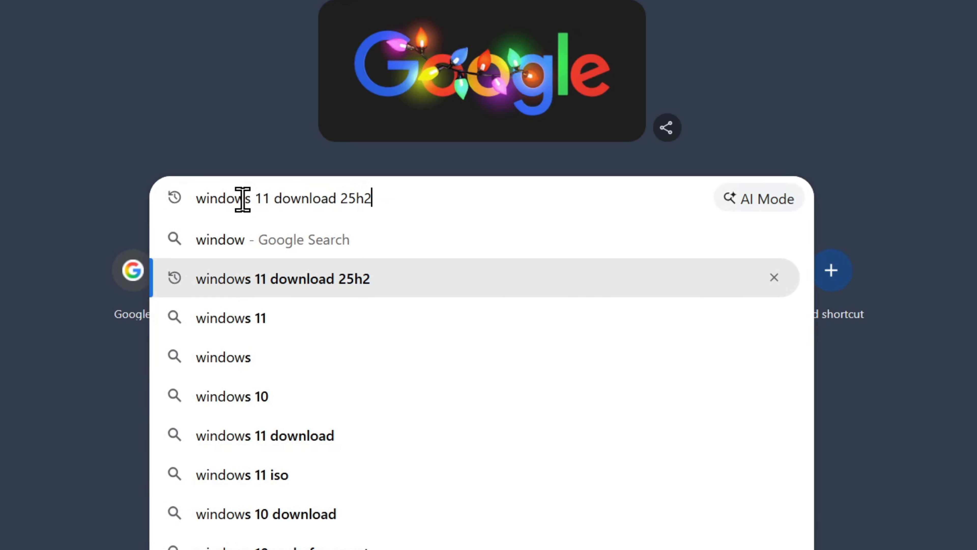
pyautogui.press('Return')
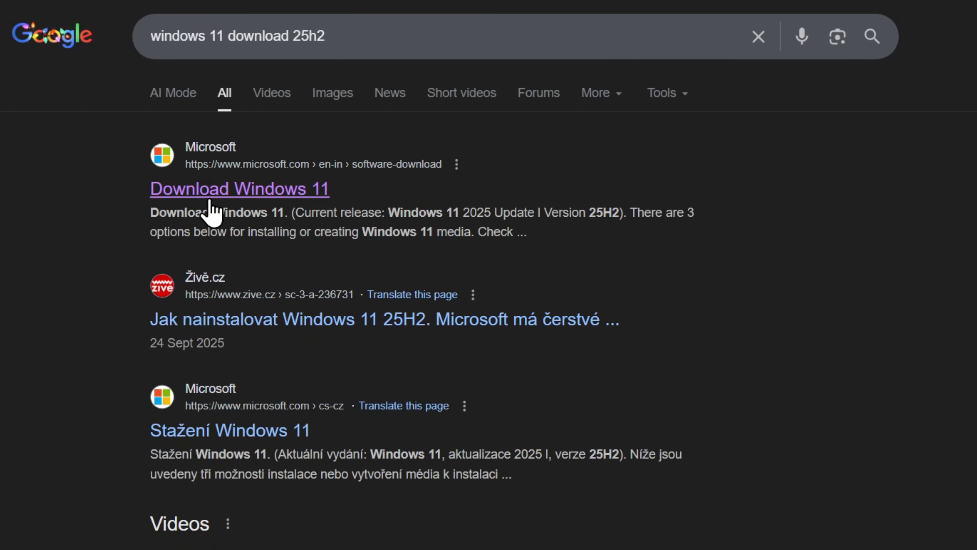
pyautogui.click(277, 194)
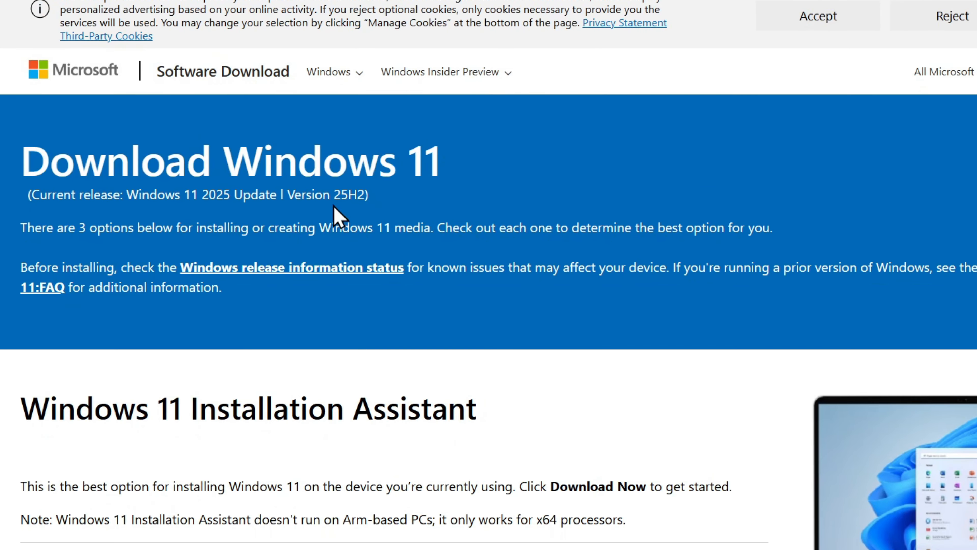
# Step: Choose the Windows 11 (multi-edition ISO for x64 devices) disk image on the download page and request its download
pyautogui.moveTo(290, 190); pyautogui.dragTo(400, 196)
pyautogui.scroll(-10, 536, 189)
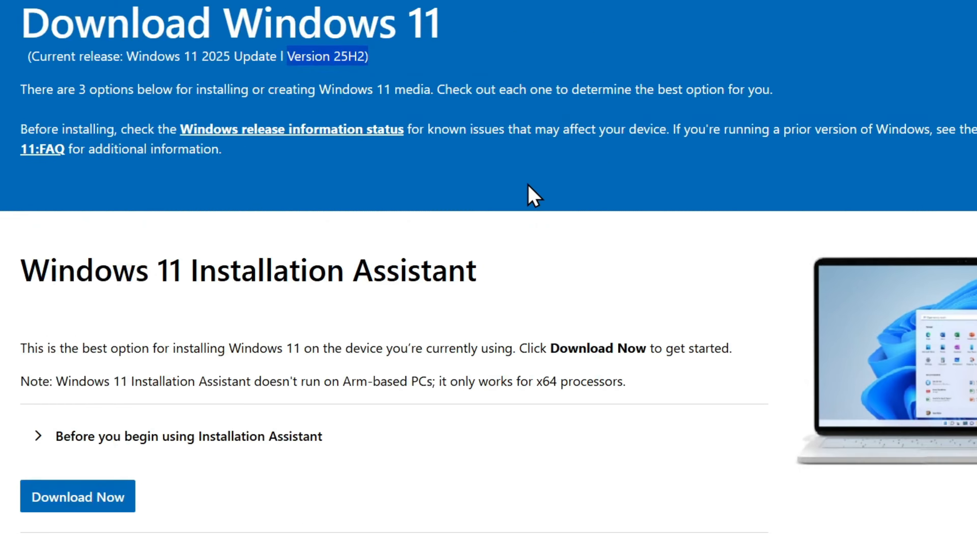
pyautogui.scroll(4, 523, 180)
pyautogui.scroll(2, 408, 195)
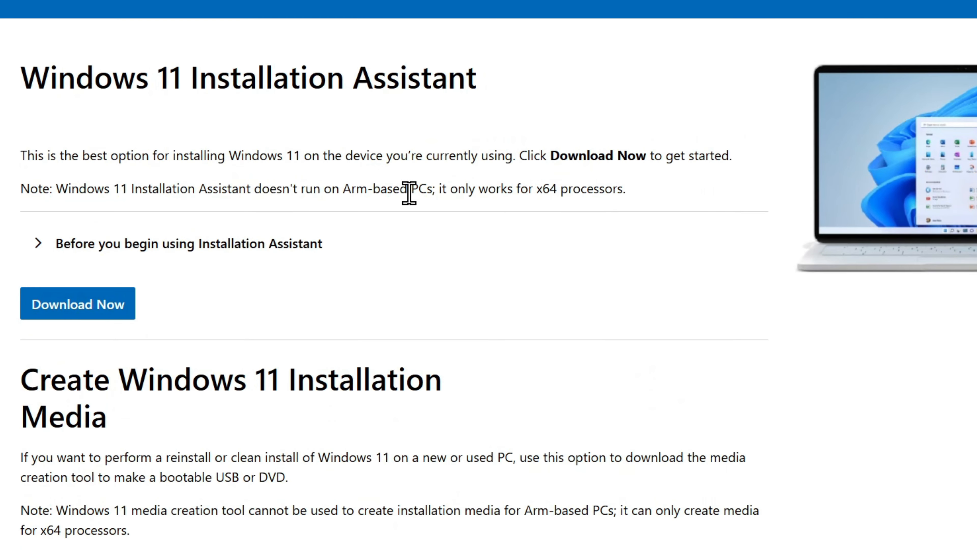
pyautogui.scroll(-10, 513, 233)
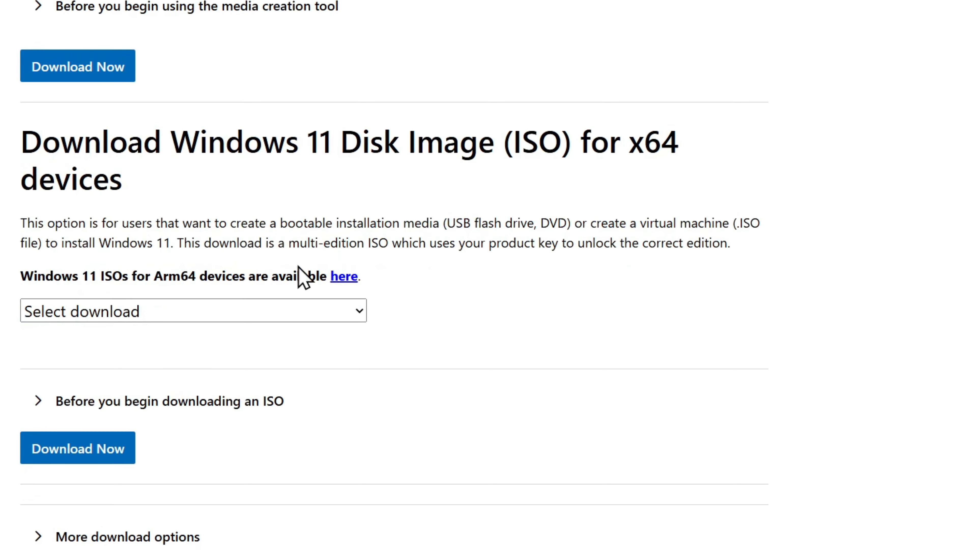
pyautogui.click(155, 314)
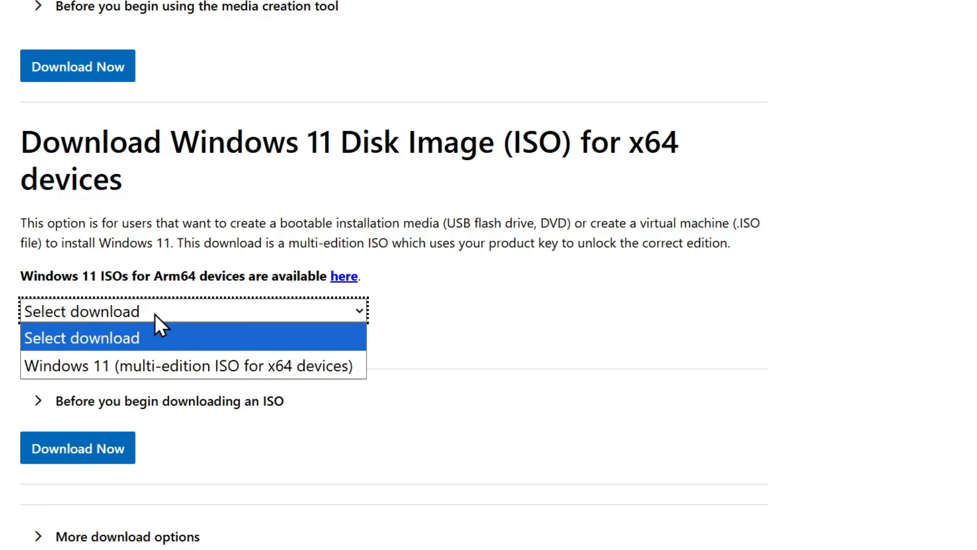
pyautogui.click(160, 362)
pyautogui.click(76, 454)
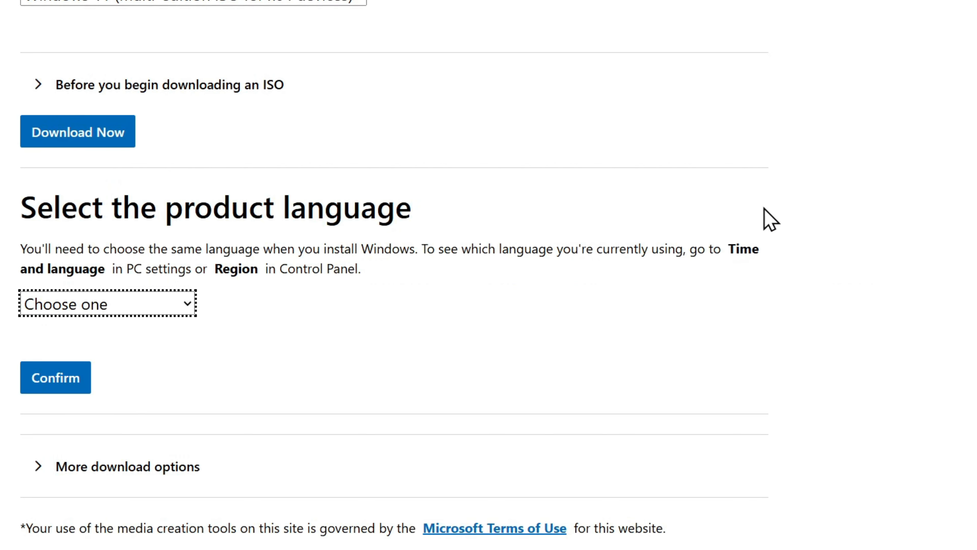
# Step: Choose English International as the product language and confirm it
pyautogui.click(144, 310)
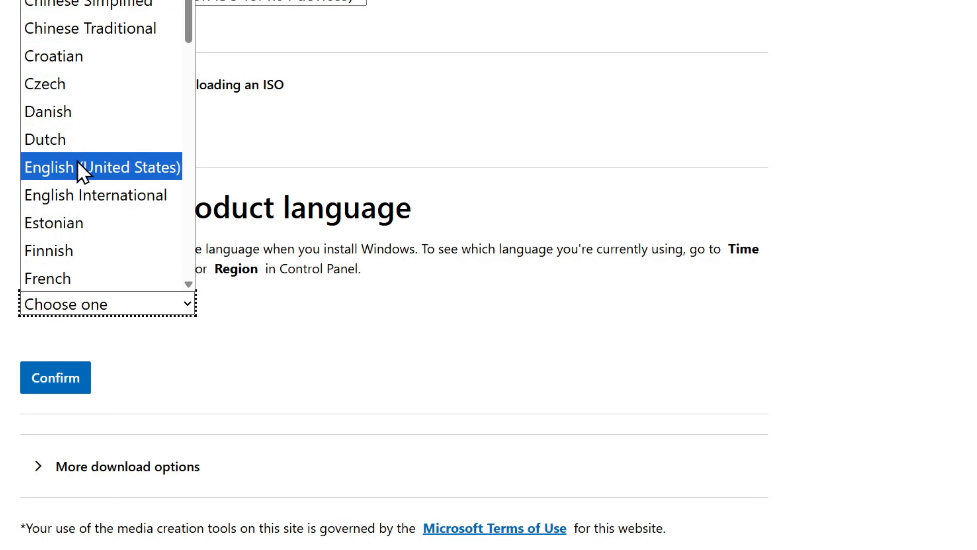
pyautogui.click(89, 197)
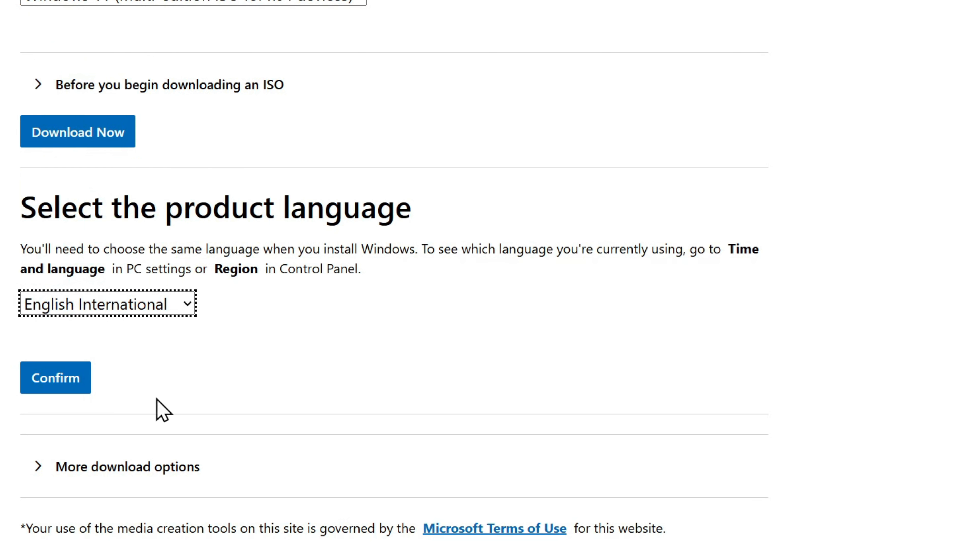
pyautogui.click(52, 383)
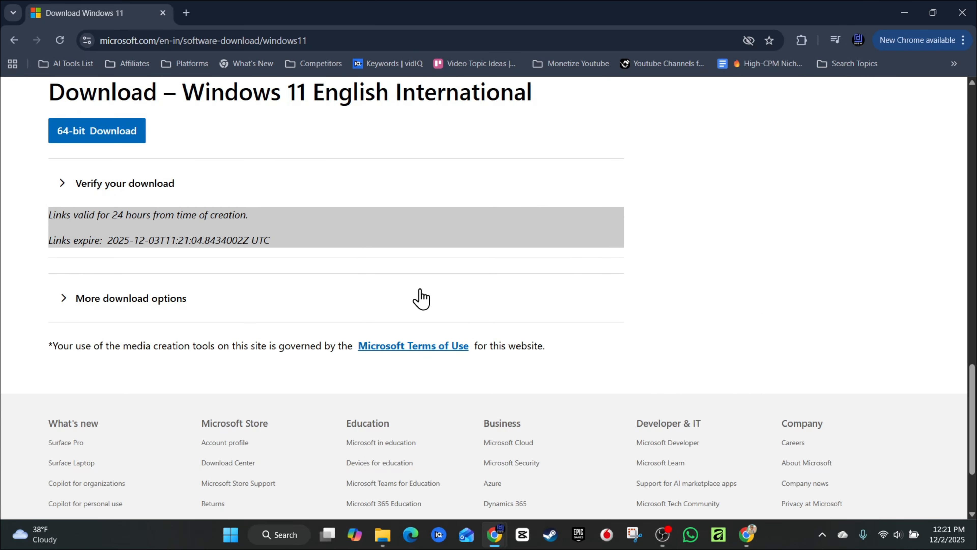
# Step: Start the 64-bit Windows 11 English International ISO download and cancel it from the recent download history
pyautogui.scroll(1, 166, 184)
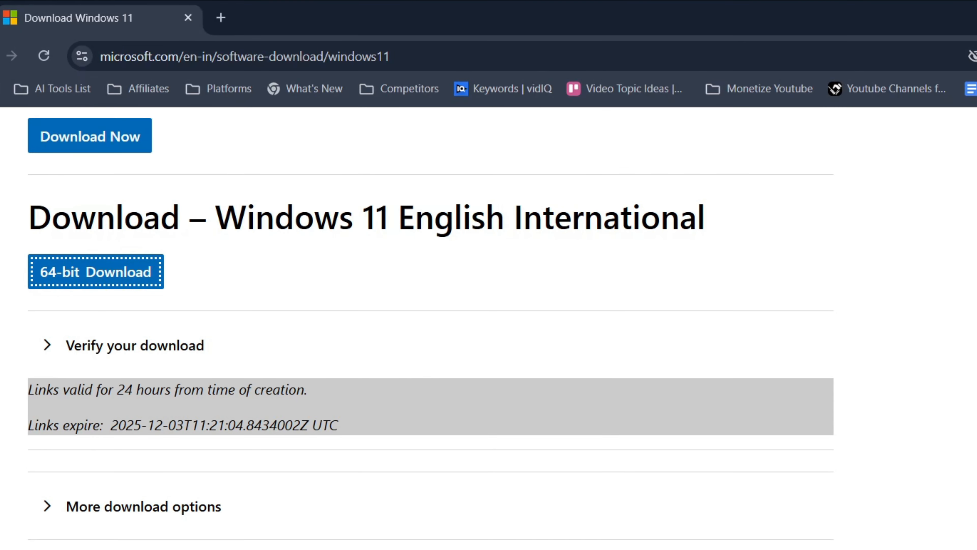
pyautogui.click(963, 57)
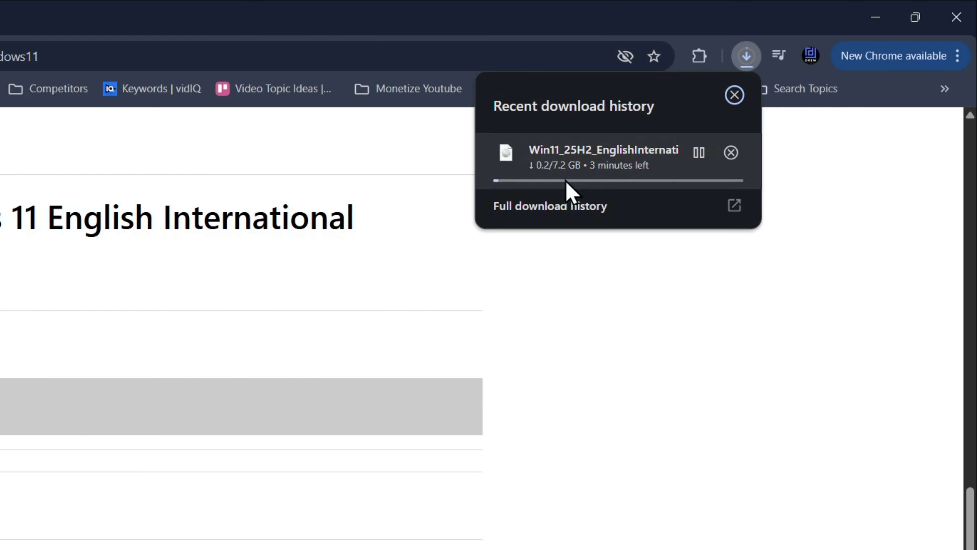
pyautogui.click(731, 155)
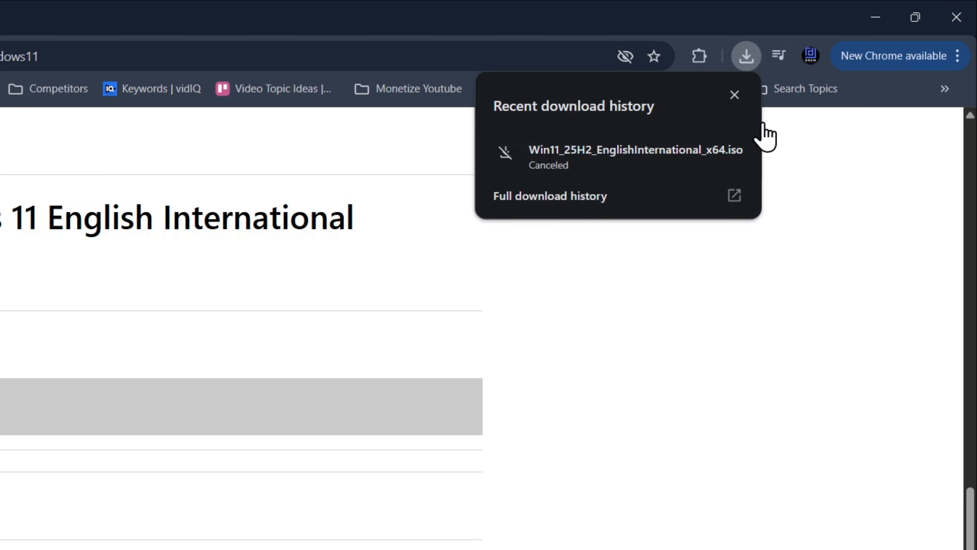
pyautogui.click(735, 96)
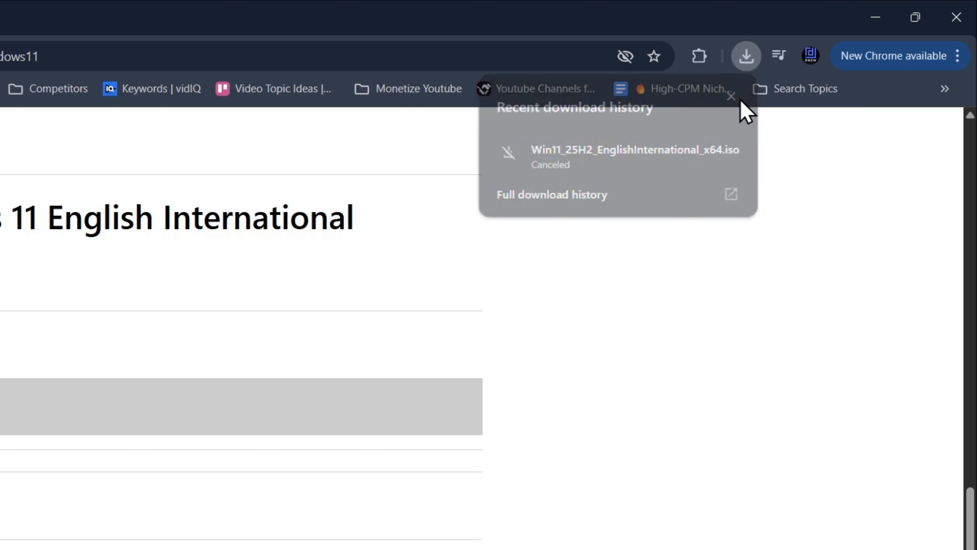
# Step: Close the browser and mount the Win11_25H2_EnglishInternational_x64 (1) disk image from the Downloads folder, allowing the file to open
pyautogui.click(956, 18)
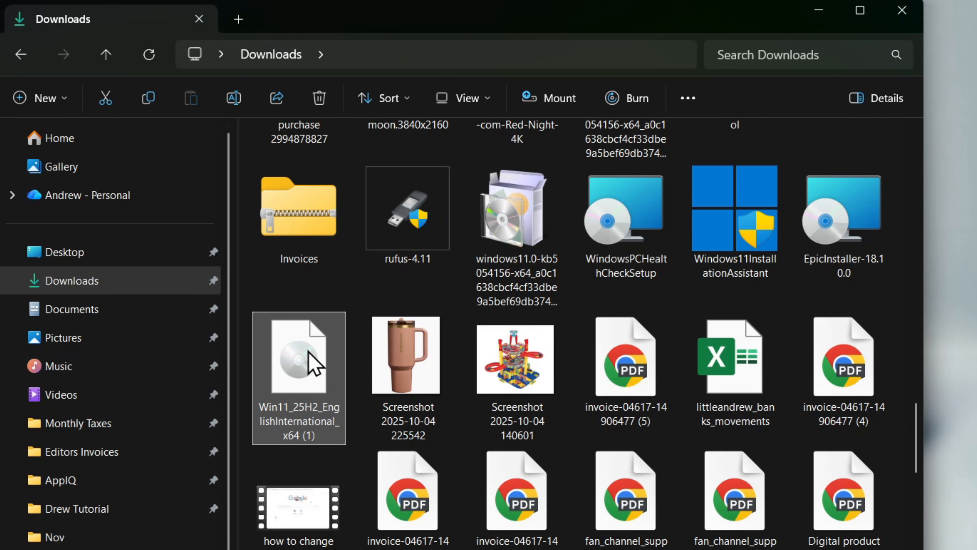
pyautogui.rightClick(297, 371)
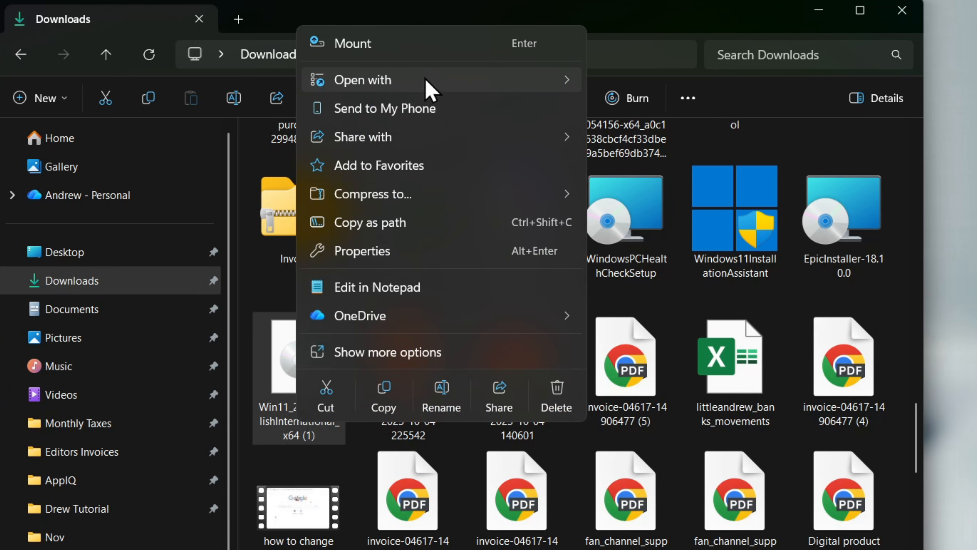
pyautogui.click(421, 49)
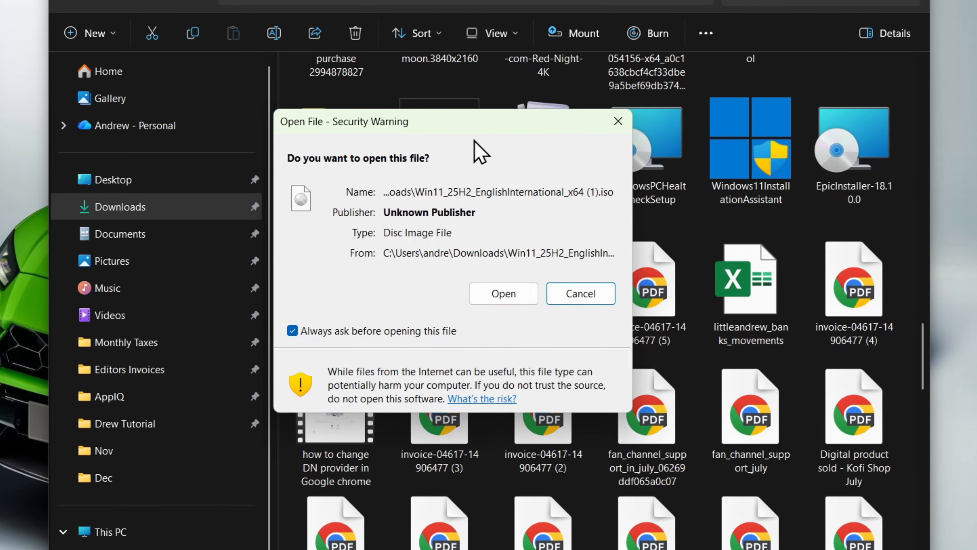
pyautogui.click(503, 293)
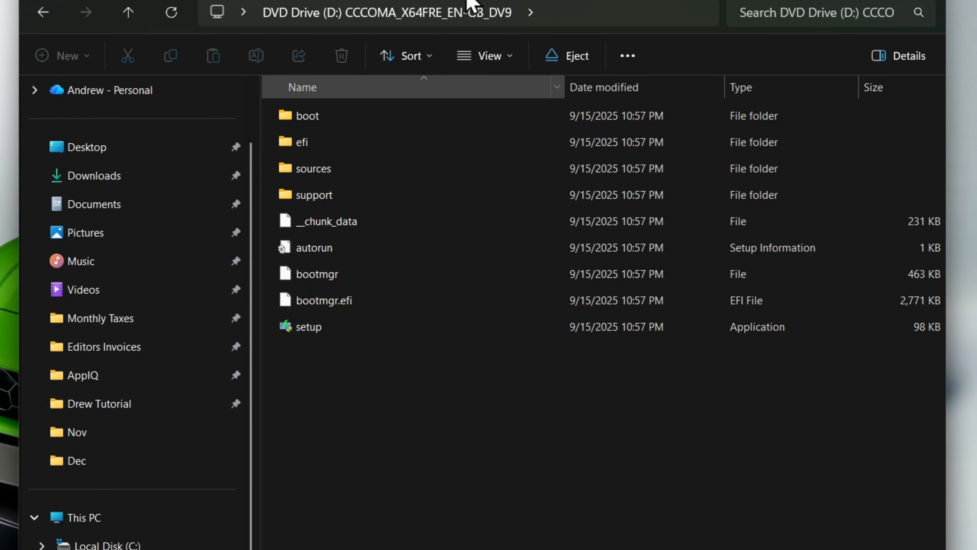
# Step: Open the mounted DVD Drive (D:) from This PC, run its setup application and minimize the folder window
pyautogui.click(102, 518)
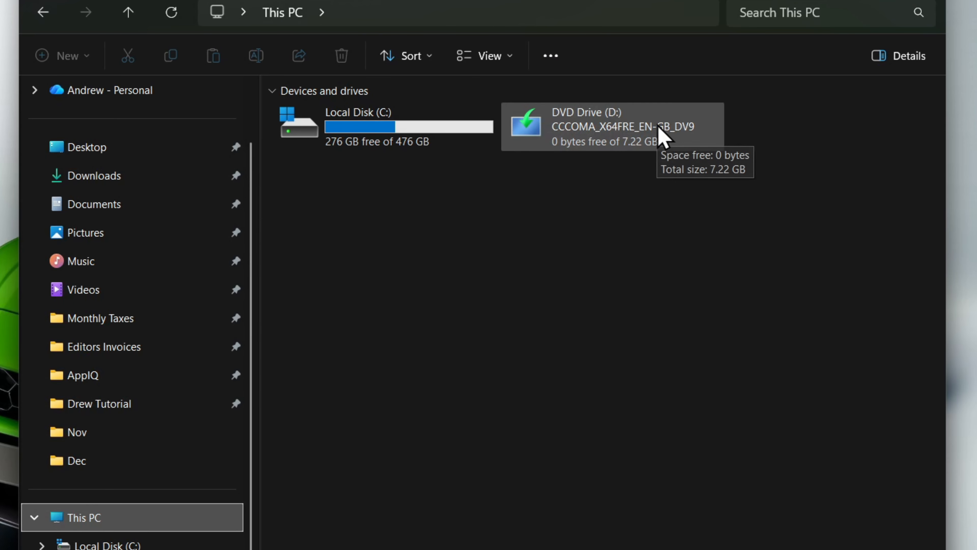
pyautogui.doubleClick(585, 123)
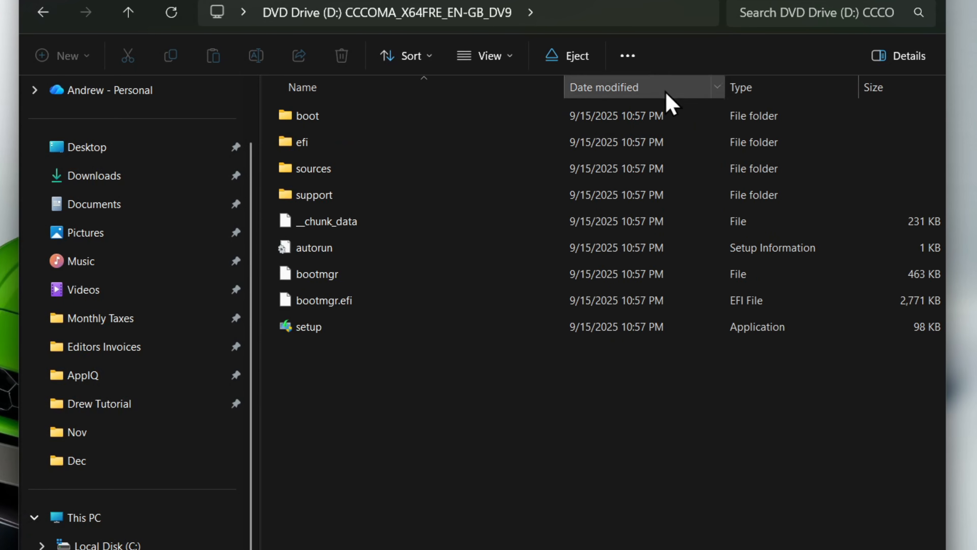
pyautogui.click(325, 333)
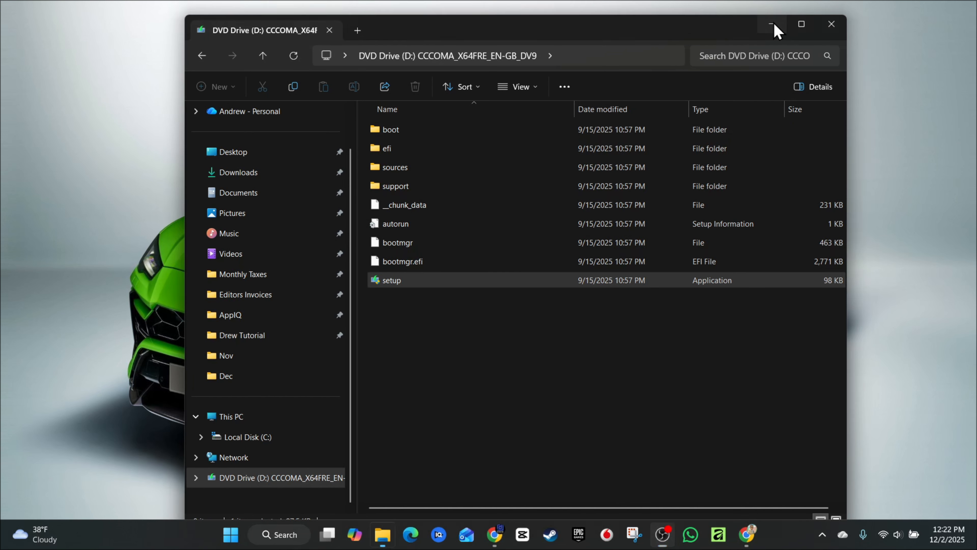
pyautogui.click(773, 24)
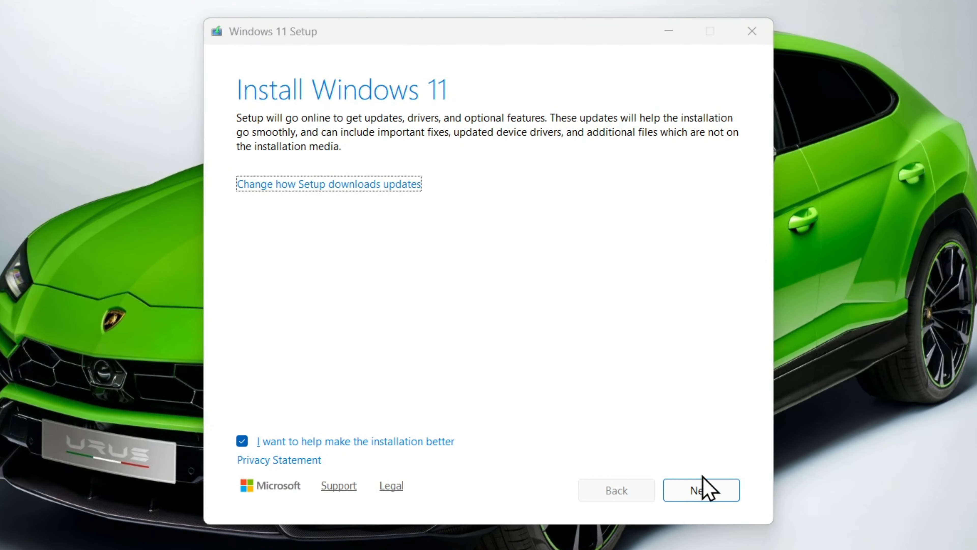
# Step: Continue past the Install Windows 11 introduction, scroll through the licence terms and accept them
pyautogui.click(724, 494)
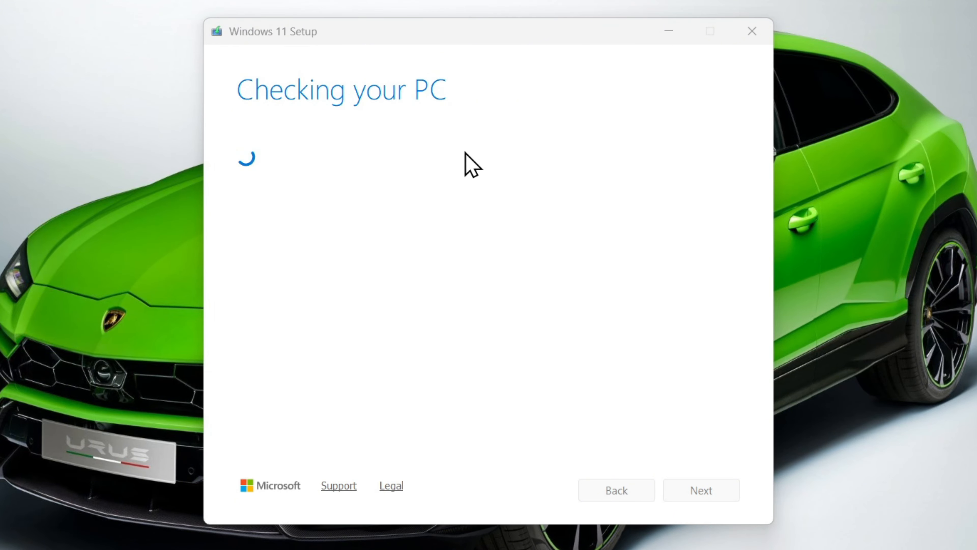
pyautogui.scroll(-10, 469, 258)
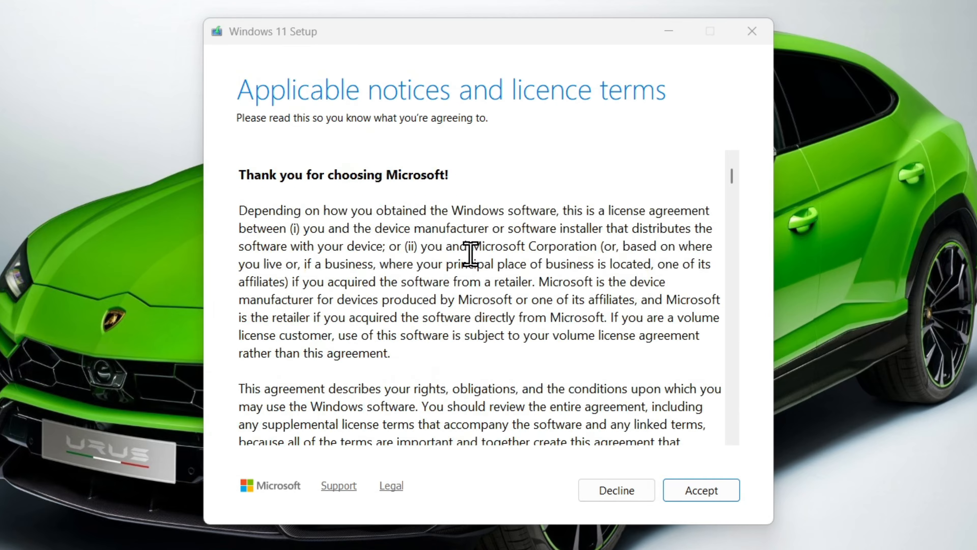
pyautogui.scroll(-20, 492, 241)
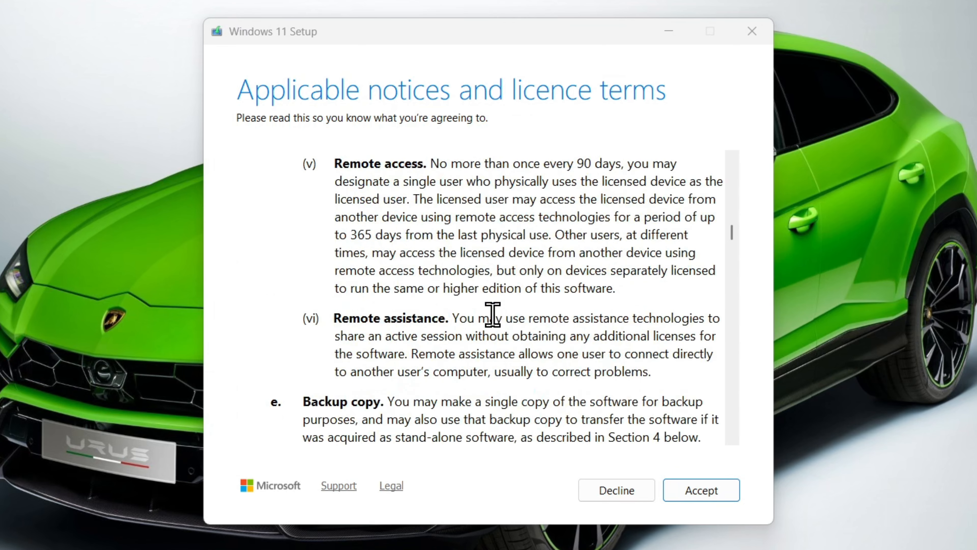
pyautogui.click(722, 486)
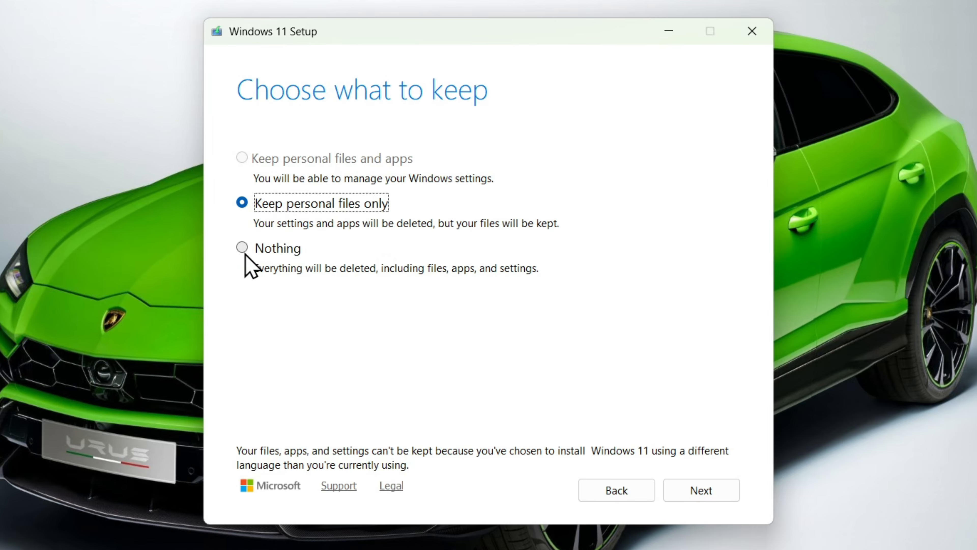
# Step: Set what to keep to "Keep personal files only" and continue to the installation readiness check
pyautogui.click(253, 249)
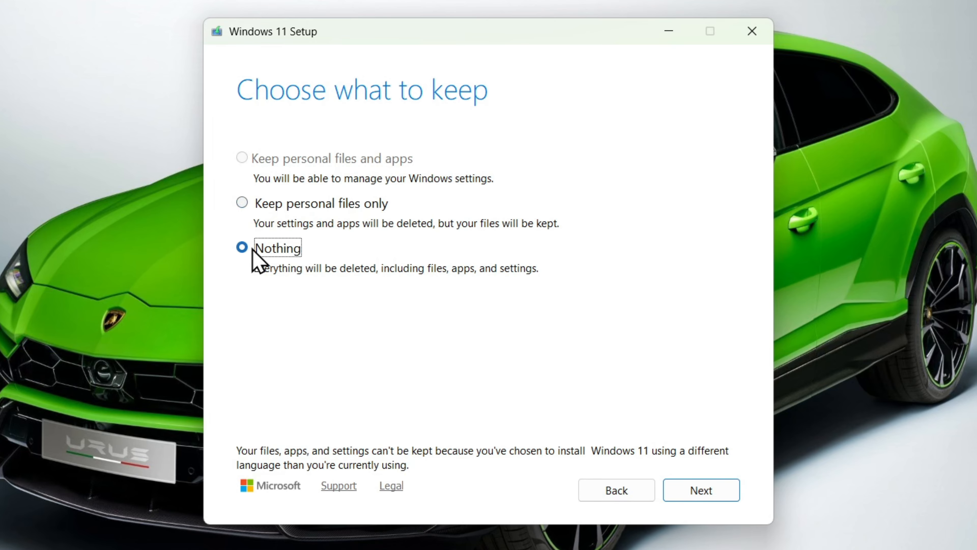
pyautogui.click(244, 204)
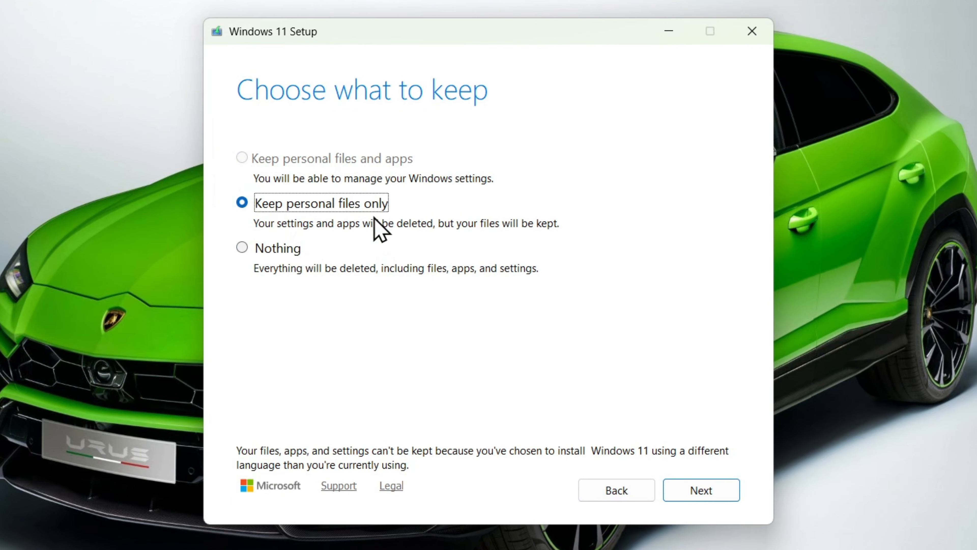
pyautogui.click(710, 498)
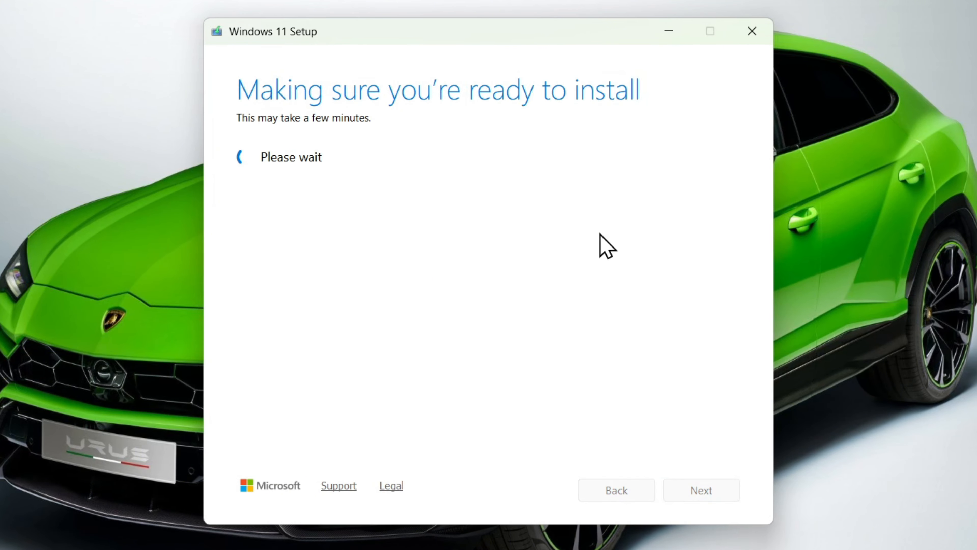